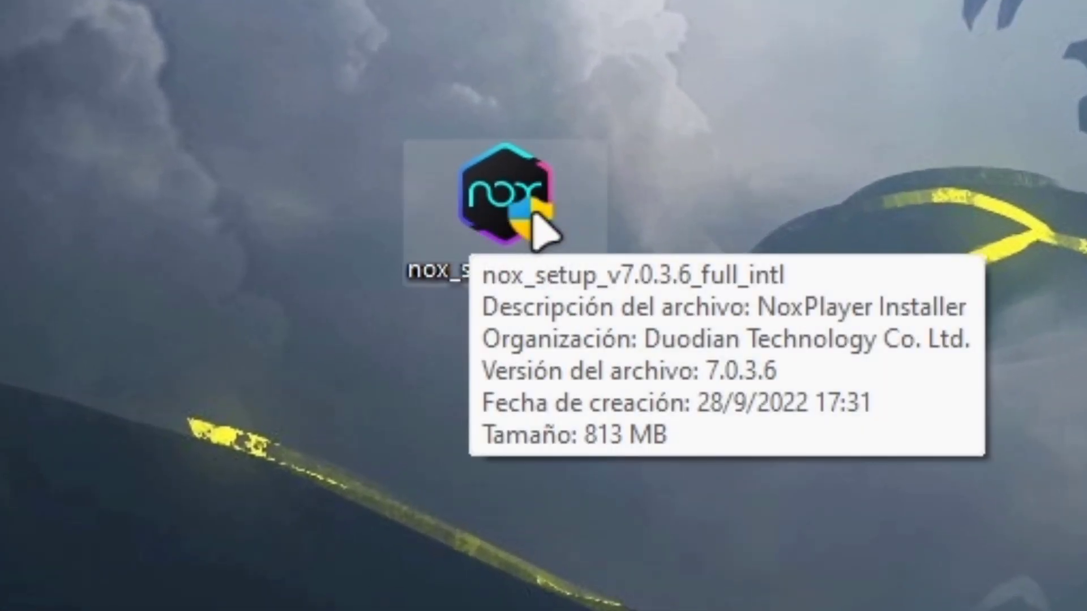
- Open the NoxPlayer 7.0.3.6 installer and exit it without running the repair
{"action": "double_click", "coordinate": [521, 217]}
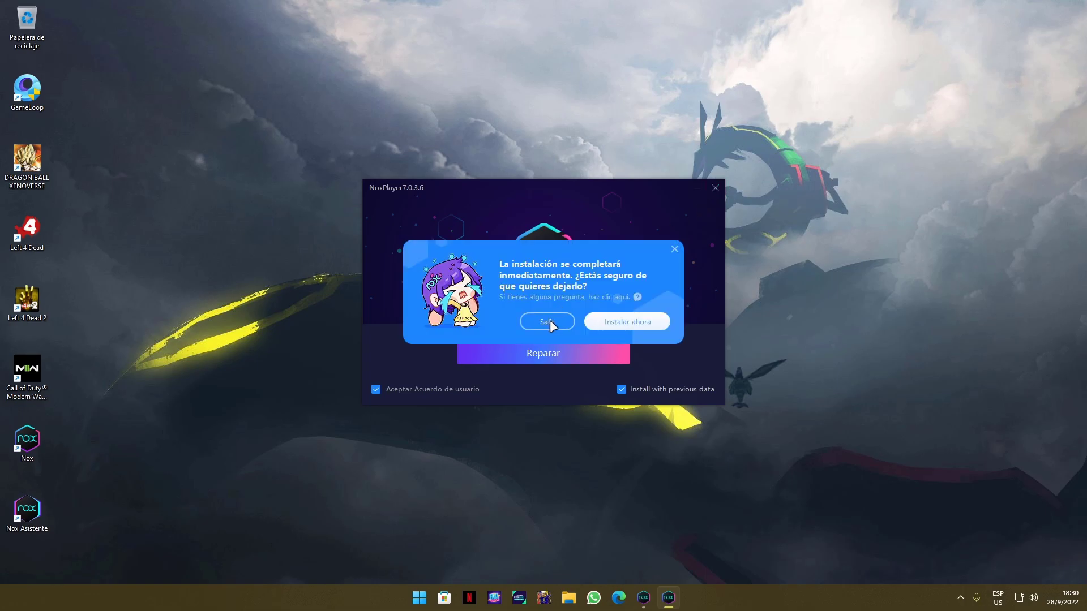
{"action": "left_click", "coordinate": [554, 320]}
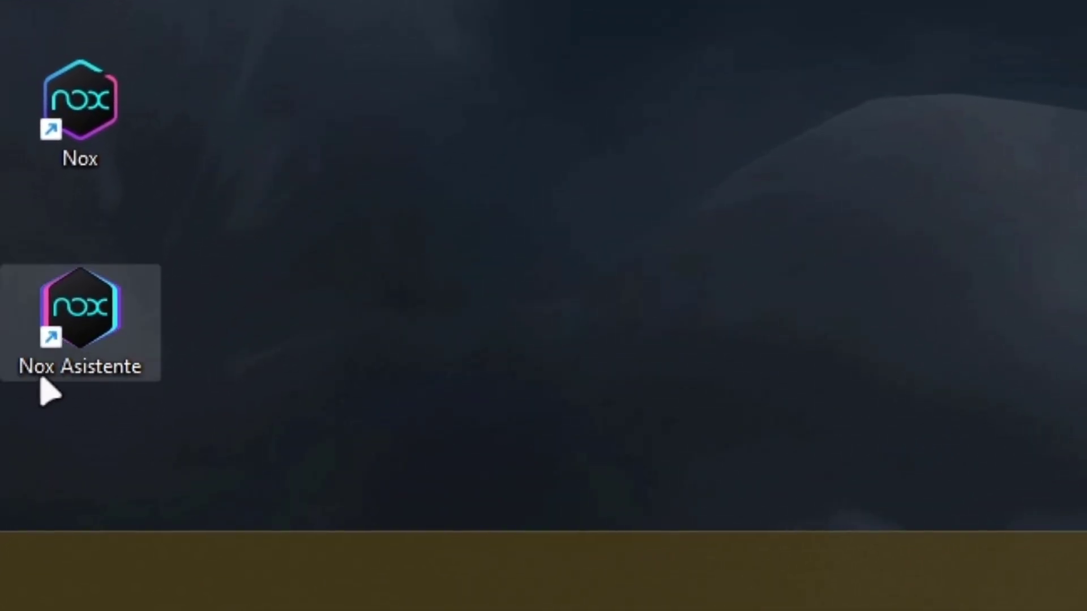
- Open the multiple-instance manager in Nox Asistente and add a beta Android 9 (64-bit) emulator
{"action": "double_click", "coordinate": [104, 333]}
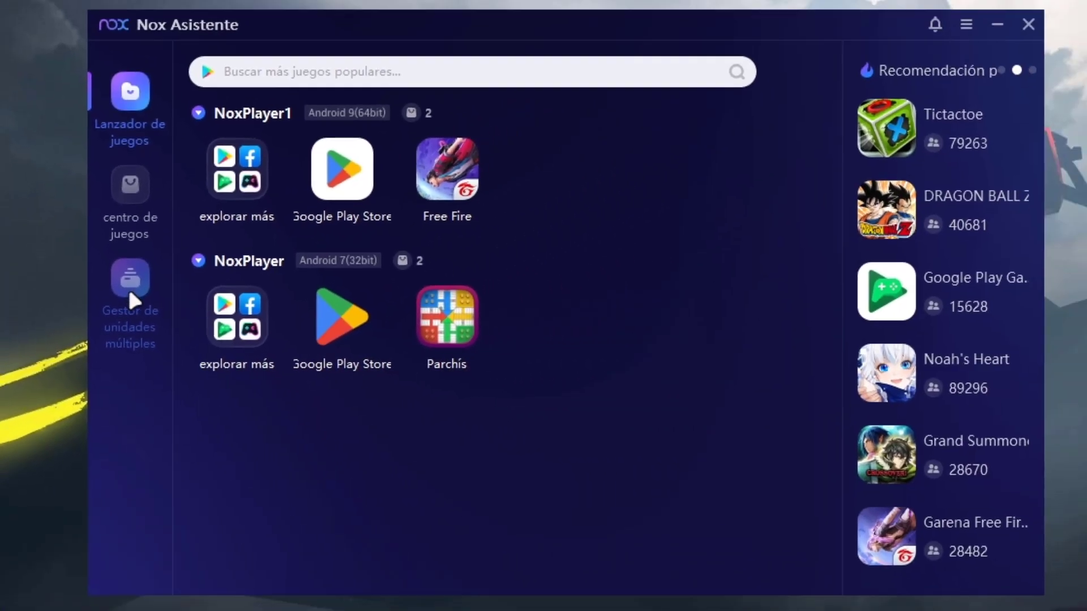
{"action": "left_click", "coordinate": [129, 286]}
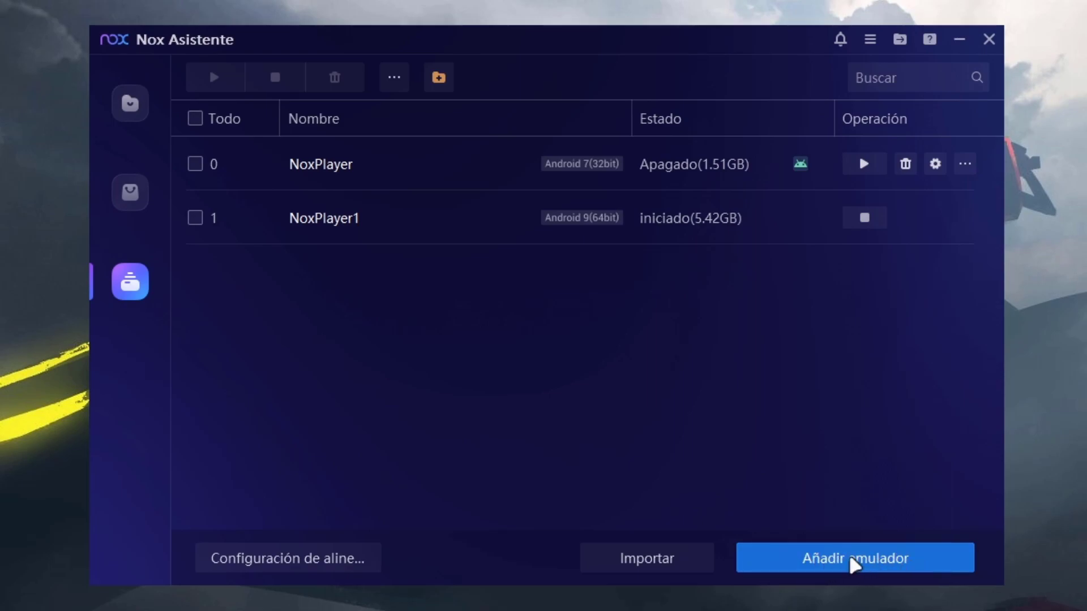
{"action": "left_click", "coordinate": [821, 555]}
{"action": "left_click_drag", "start_coordinate": [492, 213], "coordinate": [585, 283]}
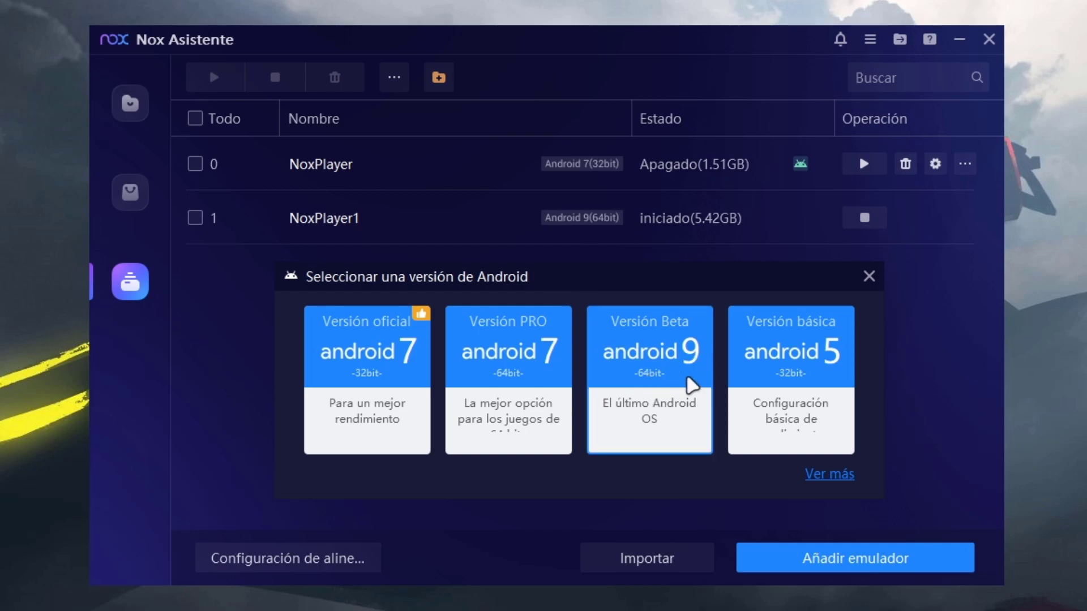
{"action": "left_click", "coordinate": [662, 365]}
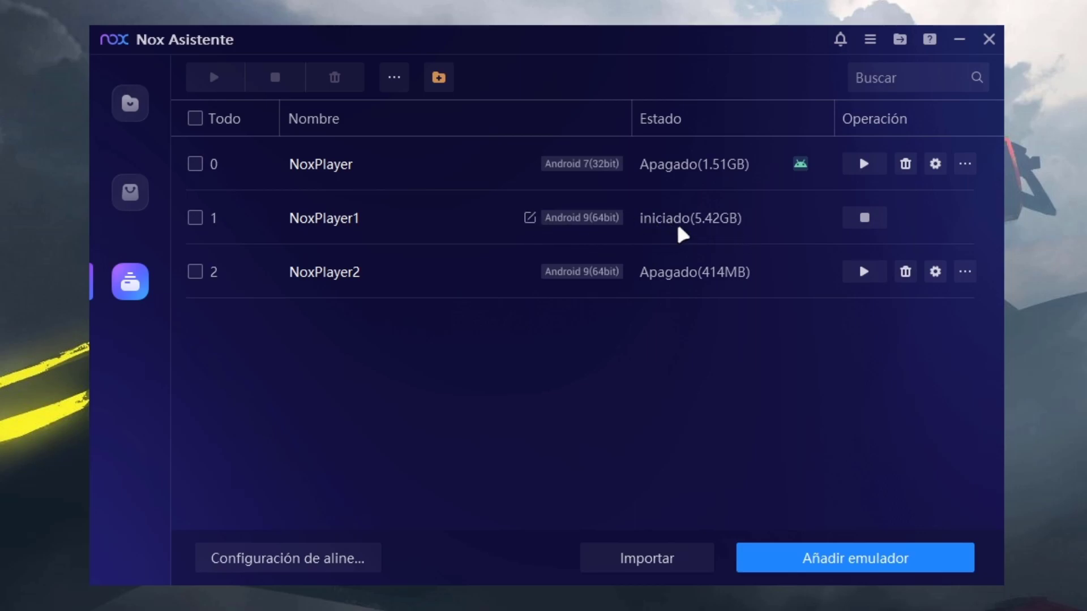
- Close Nox Asistente and switch to the running NoxPlayer window
{"action": "left_click", "coordinate": [990, 48]}
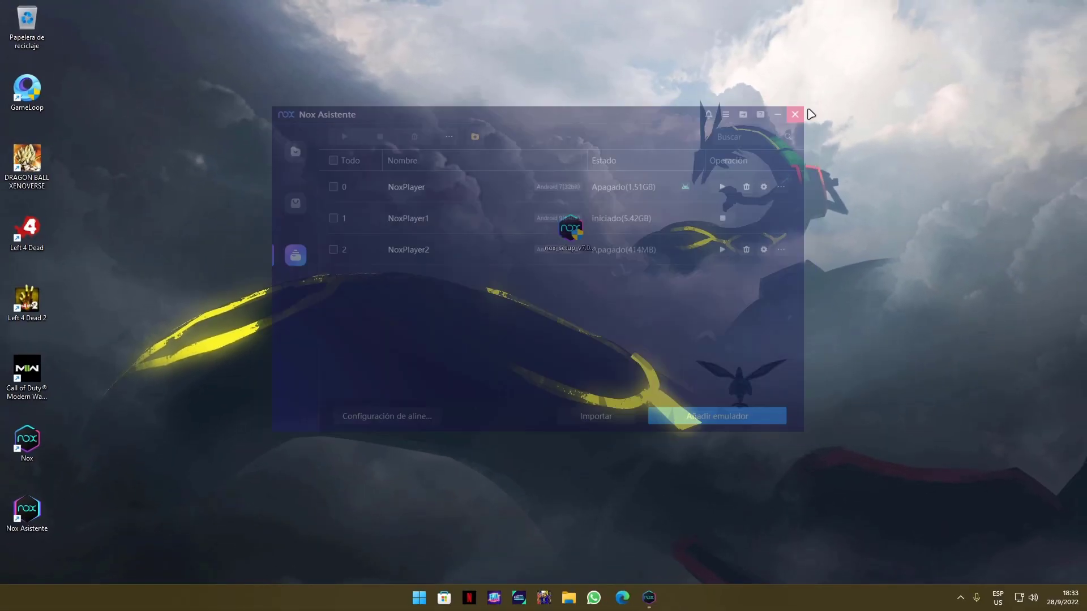
{"action": "left_click", "coordinate": [656, 599]}
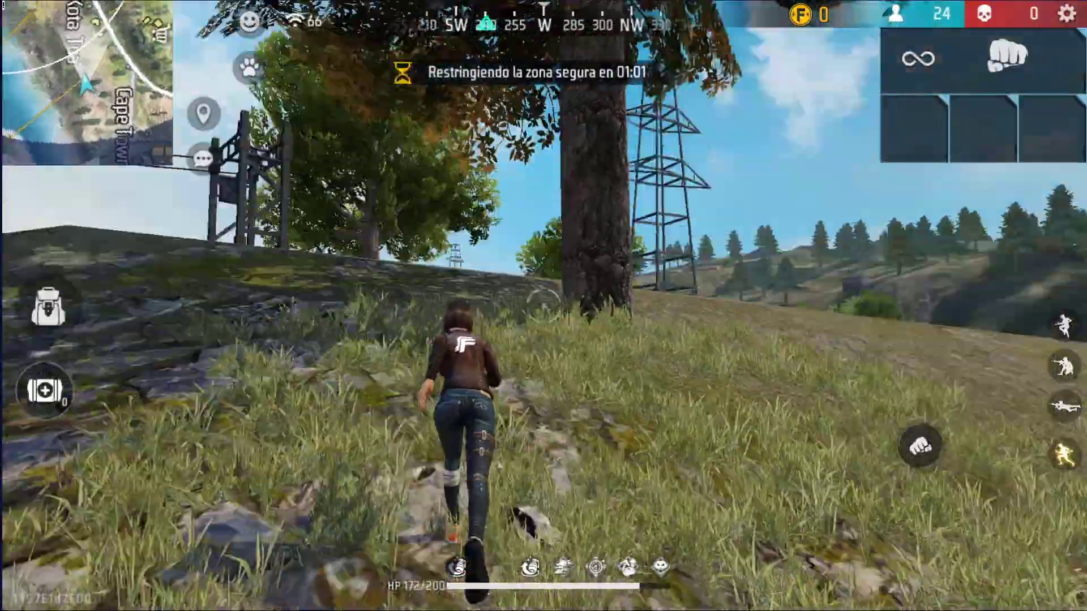
- Turn the character's view across the Free Fire terrain and fire the equipped submachine gun
{"action": "left_click_drag", "start_coordinate": [594, 377], "coordinate": [767, 376]}
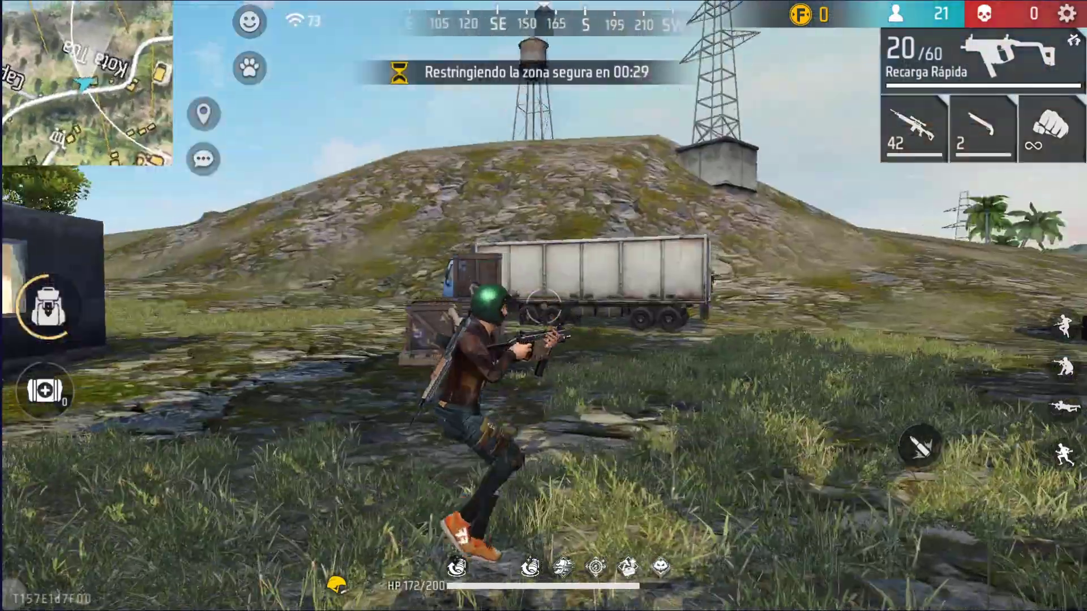
{"action": "left_click", "coordinate": [918, 445]}
{"action": "left_click", "coordinate": [918, 445]}
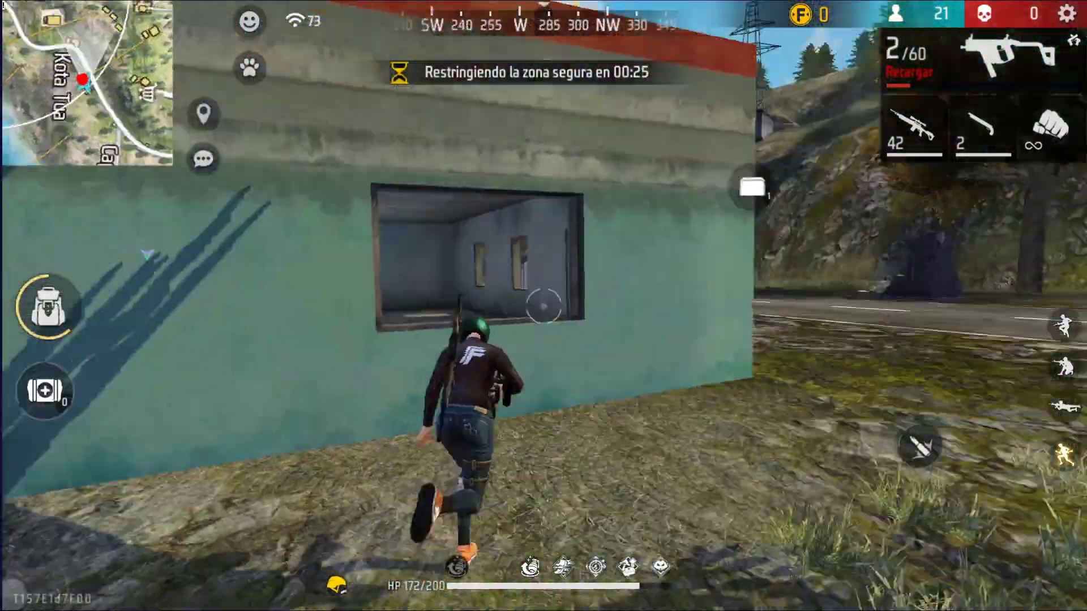
- Switch the character to bare fists, re-equip the submachine gun and fire it inside the building
{"action": "left_click", "coordinate": [1045, 129]}
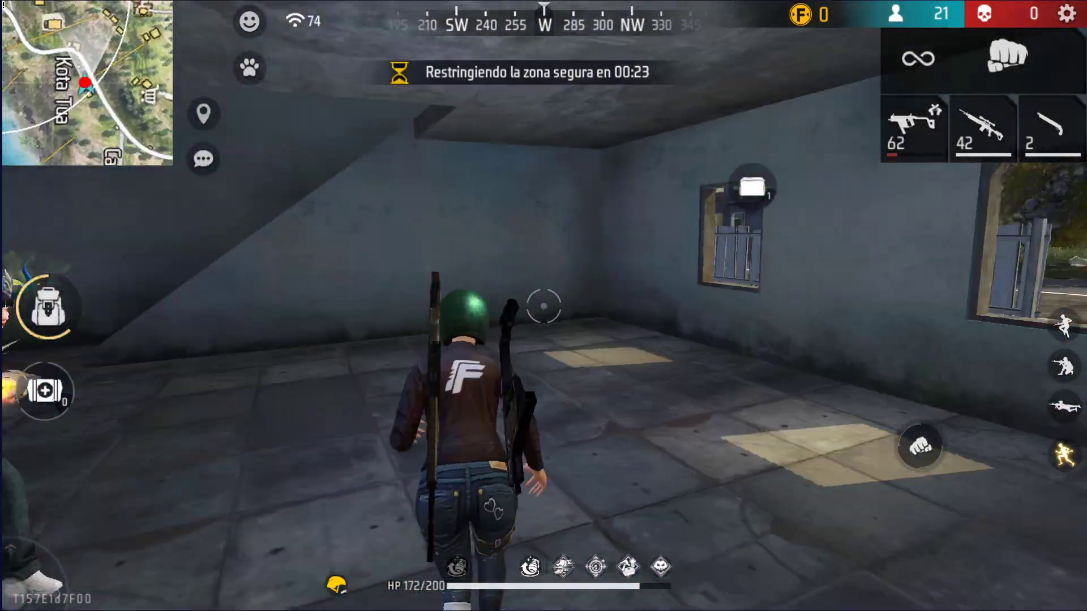
{"action": "left_click", "coordinate": [913, 128]}
{"action": "left_click", "coordinate": [918, 445]}
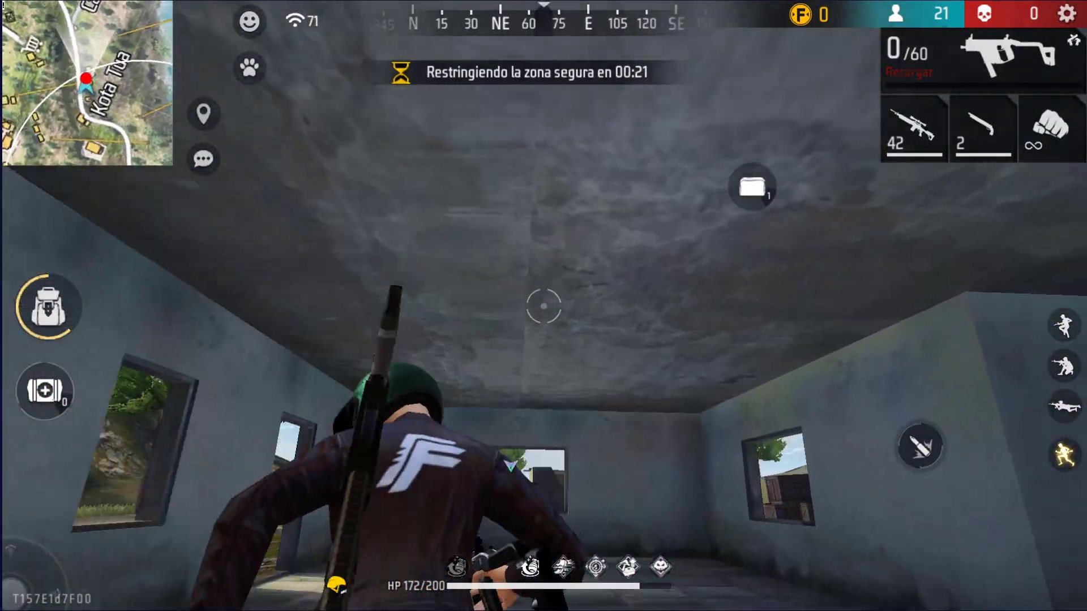
- Run the character out of the building, past the truck and onto the rocky hillside, firing the submachine gun
{"action": "left_click_drag", "start_coordinate": [31, 563], "coordinate": [75, 562]}
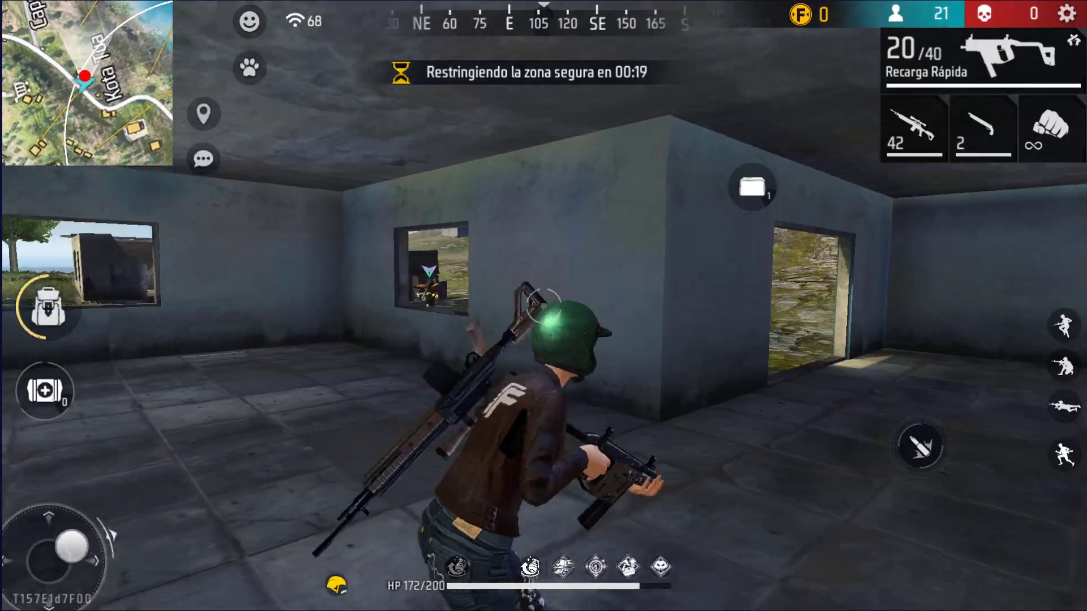
{"action": "key", "text": "w"}
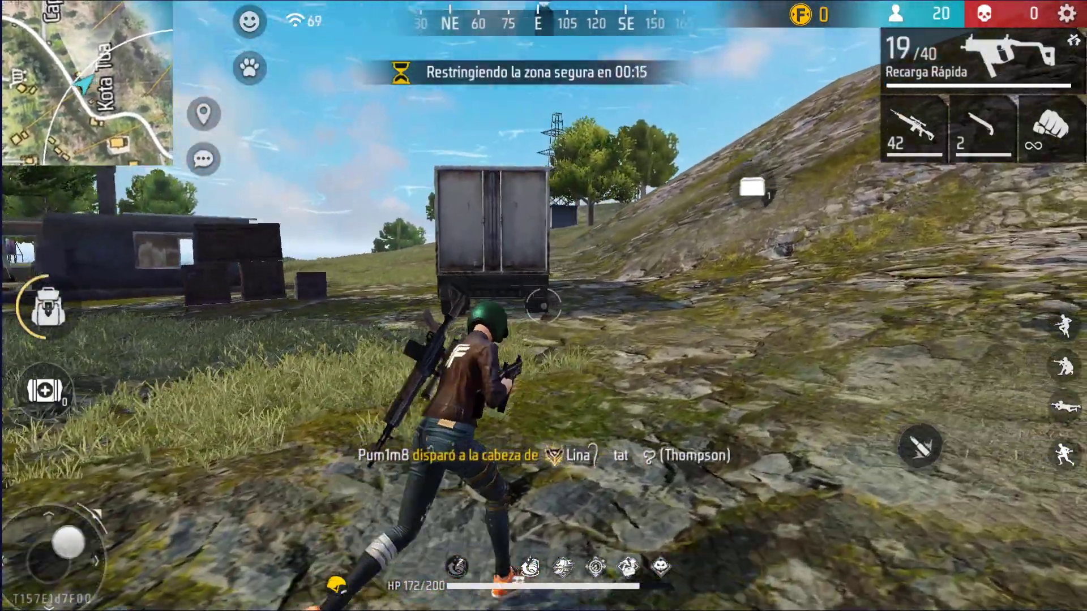
{"action": "key", "text": "3"}
{"action": "key", "text": "1"}
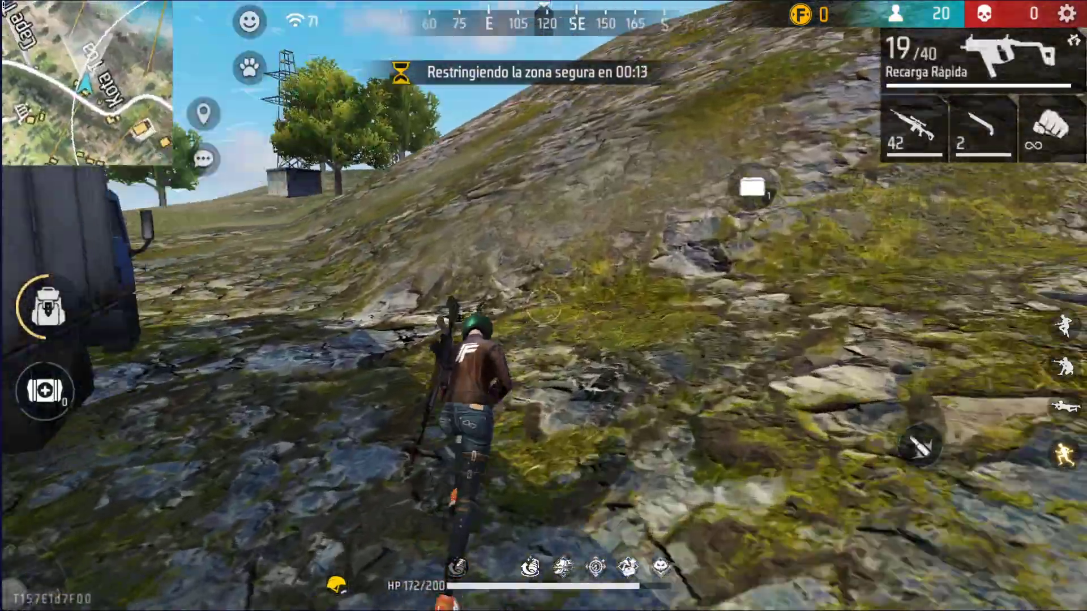
{"action": "left_click", "coordinate": [543, 306]}
{"action": "key", "text": "a"}
{"action": "key", "text": "w"}
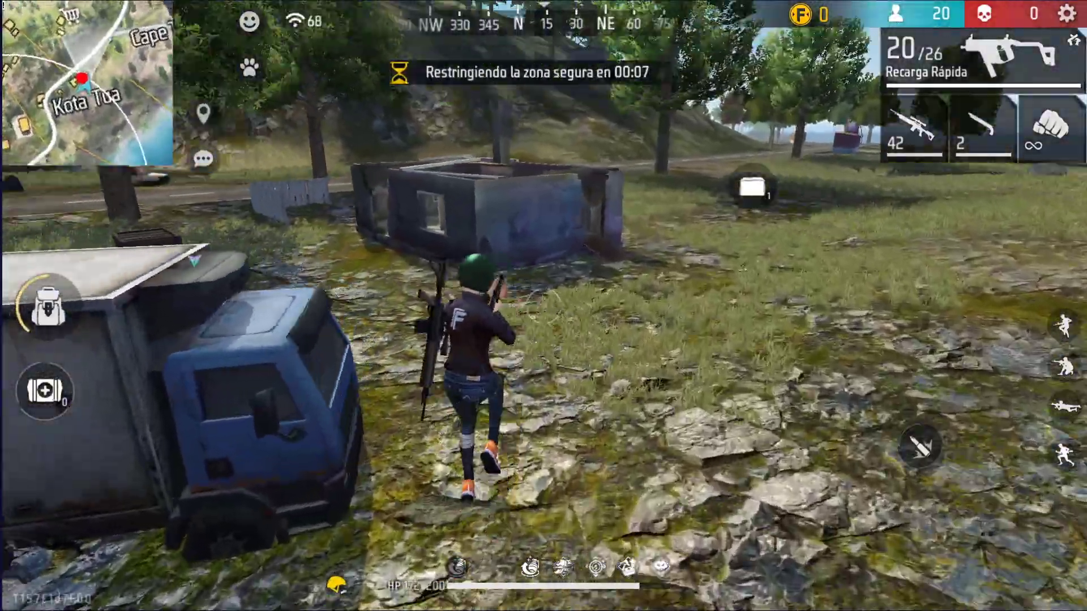
- Fight the enemy around the stacked wooden crates, moving the character while firing and reloading the submachine gun
{"action": "key", "text": "d"}
{"action": "left_click", "coordinate": [543, 305]}
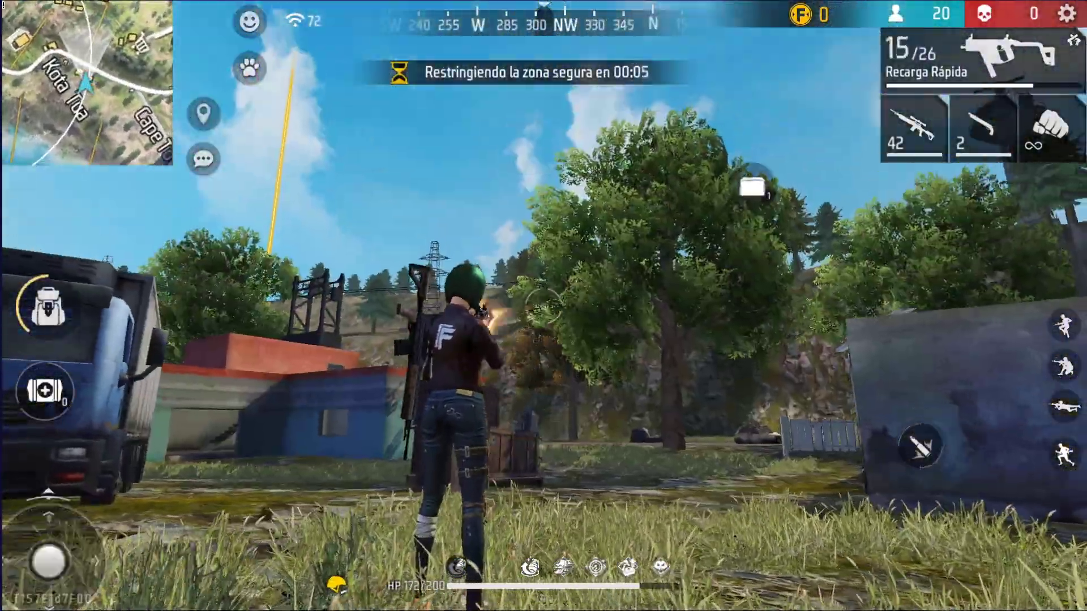
{"action": "key", "text": "5"}
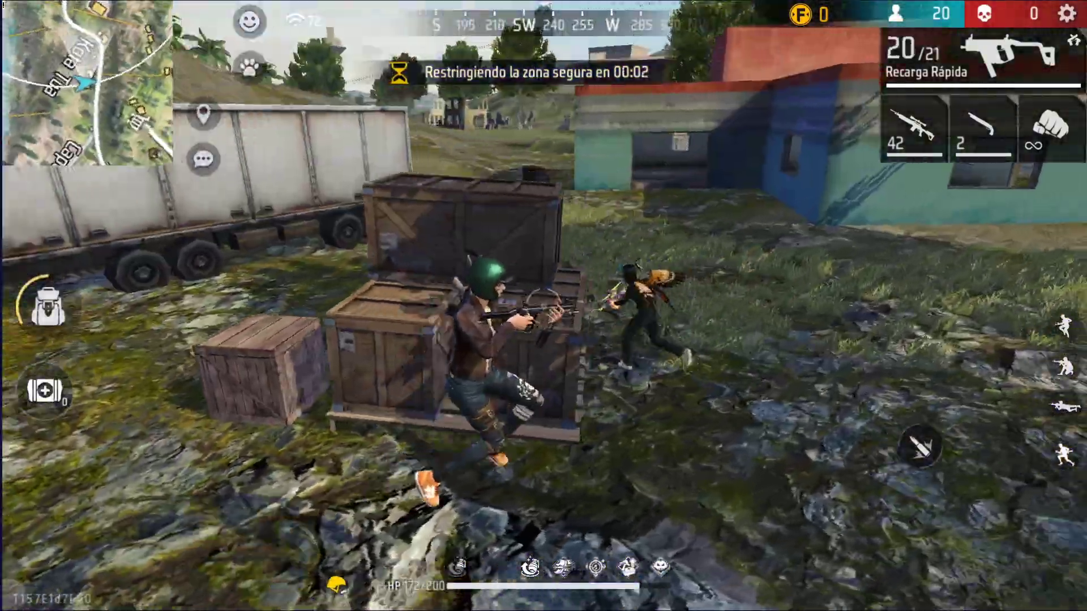
{"action": "left_click", "coordinate": [544, 305]}
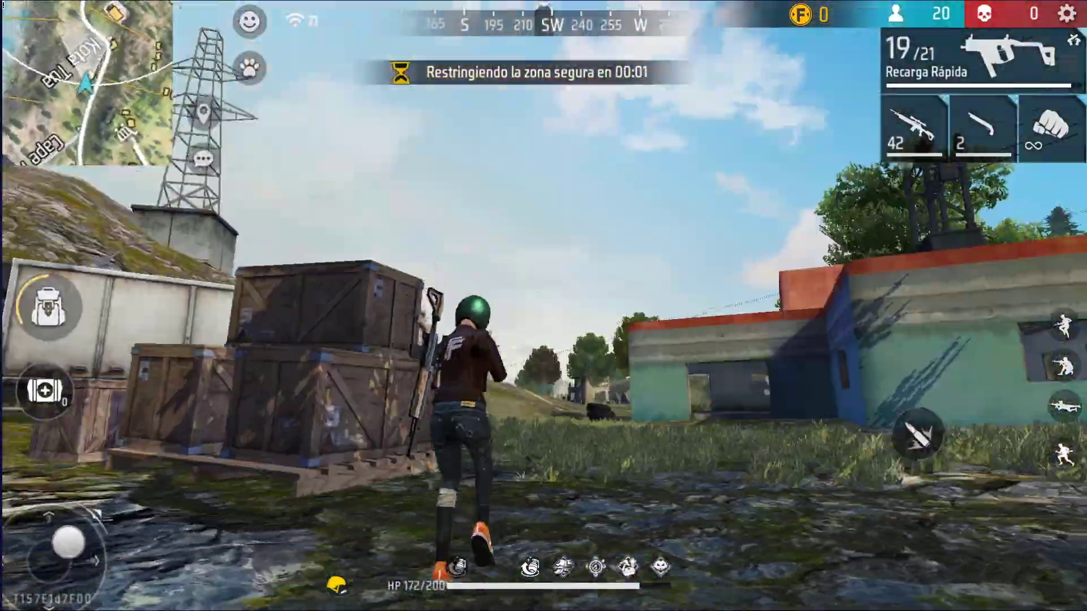
{"action": "key", "text": "5"}
{"action": "key", "text": "r"}
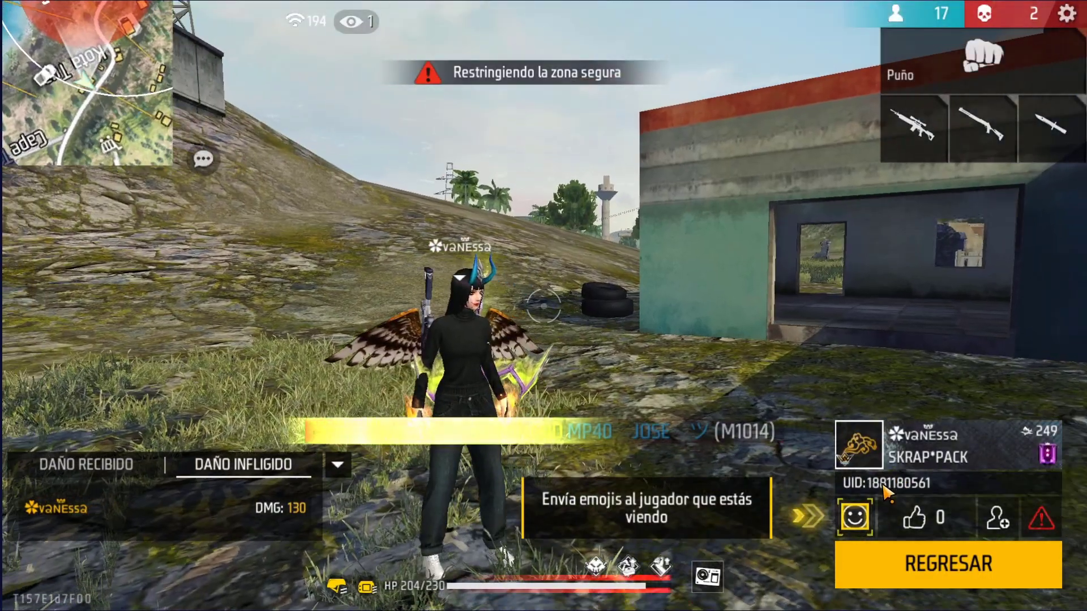
- Leave the finished Battle Royale match, continue past the results and return to the lobby
{"action": "left_click", "coordinate": [857, 548]}
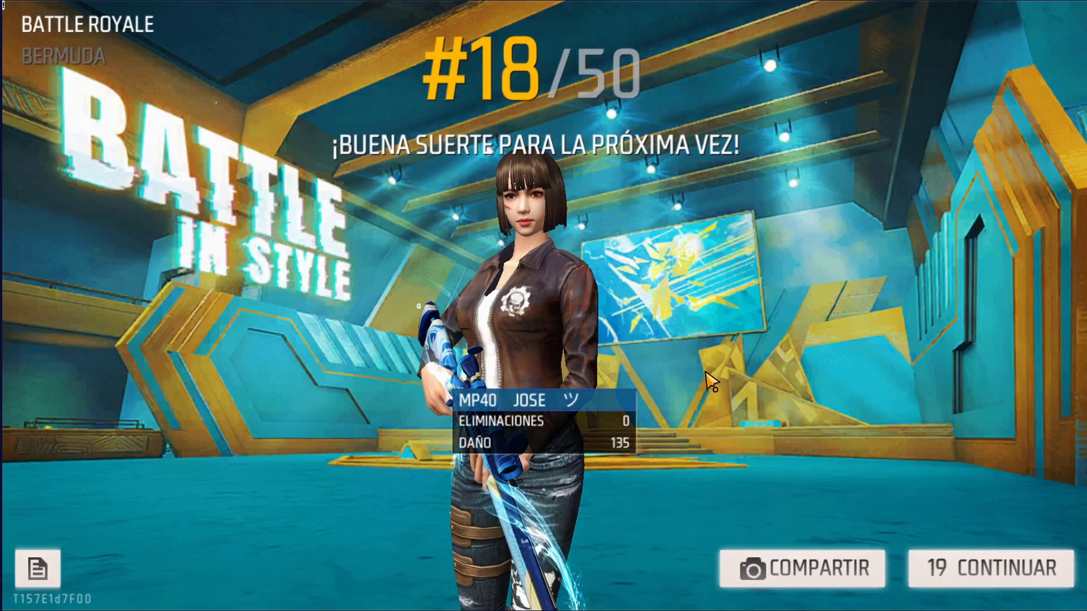
{"action": "left_click", "coordinate": [982, 563]}
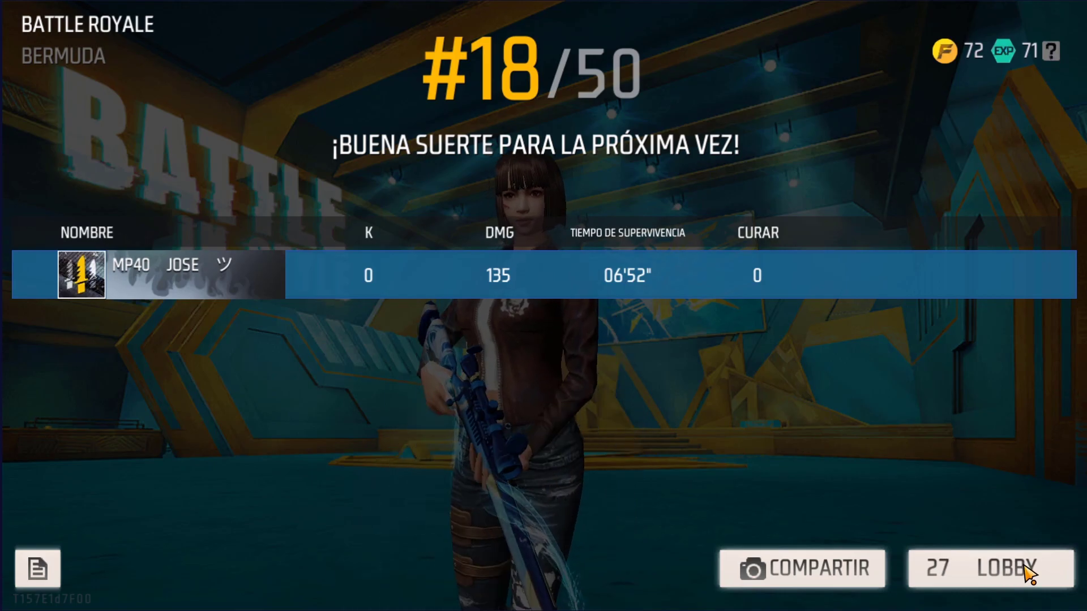
{"action": "left_click", "coordinate": [999, 569]}
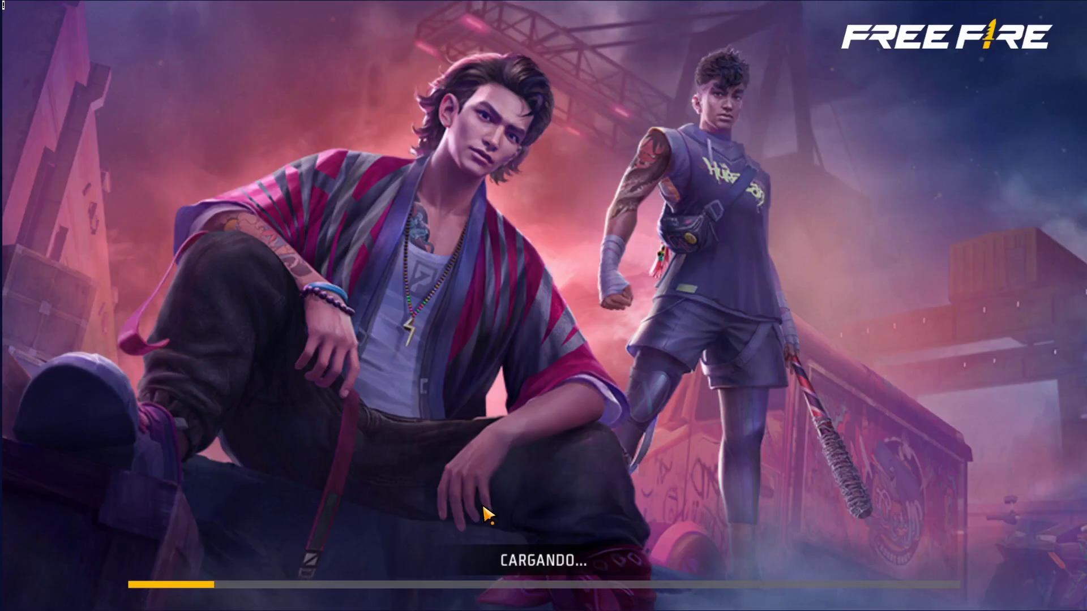